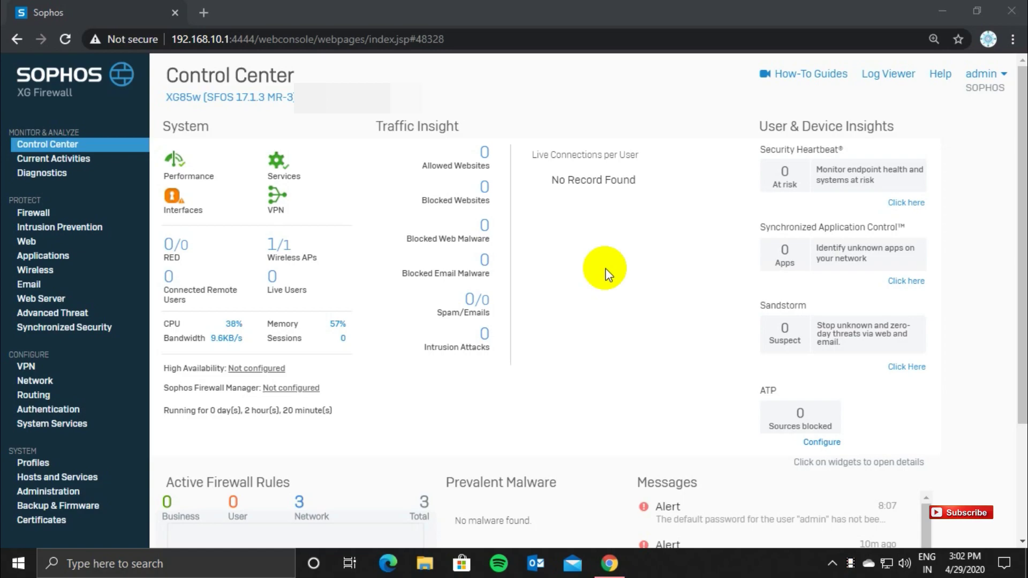
Step: Add an IPv4 host of type IP named "Server" with address 192.168.10.200 under Hosts and Services
{"action": "left_click", "coordinate": [41, 481]}
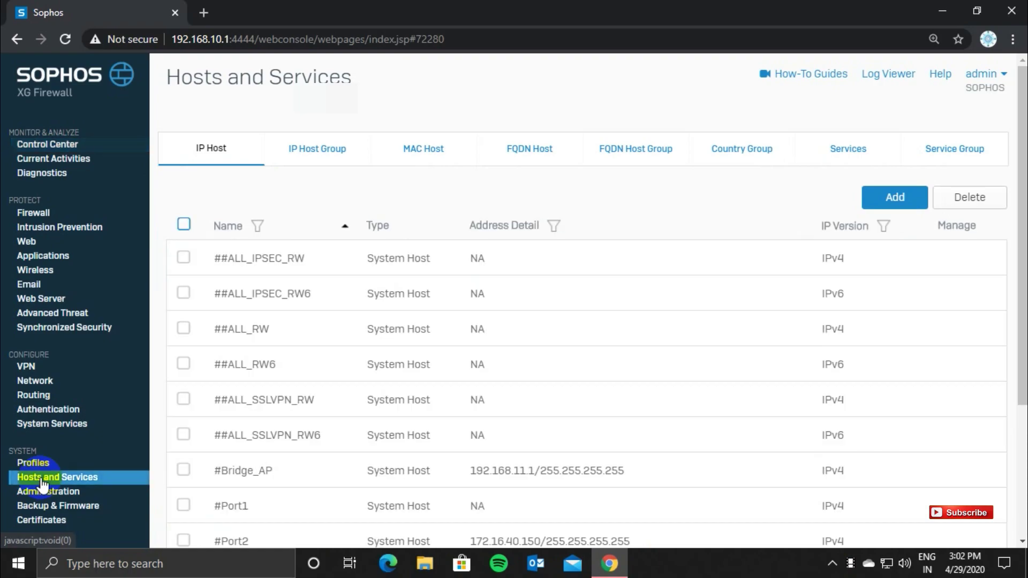
{"action": "left_click", "coordinate": [197, 160]}
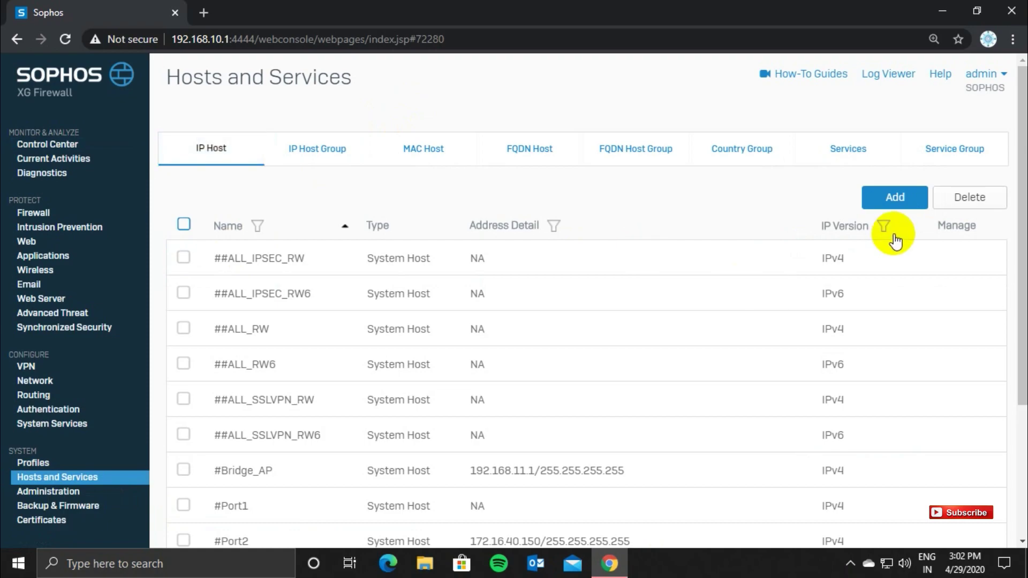
{"action": "left_click", "coordinate": [890, 197]}
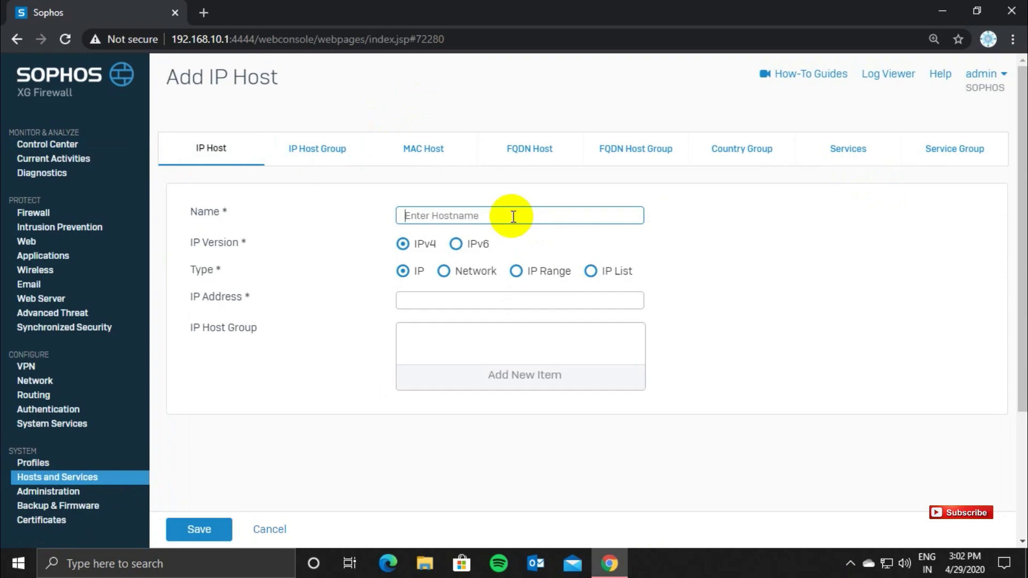
{"action": "type", "text": "Server"}
{"action": "left_click", "coordinate": [457, 302]}
{"action": "type", "text": "192.1"}
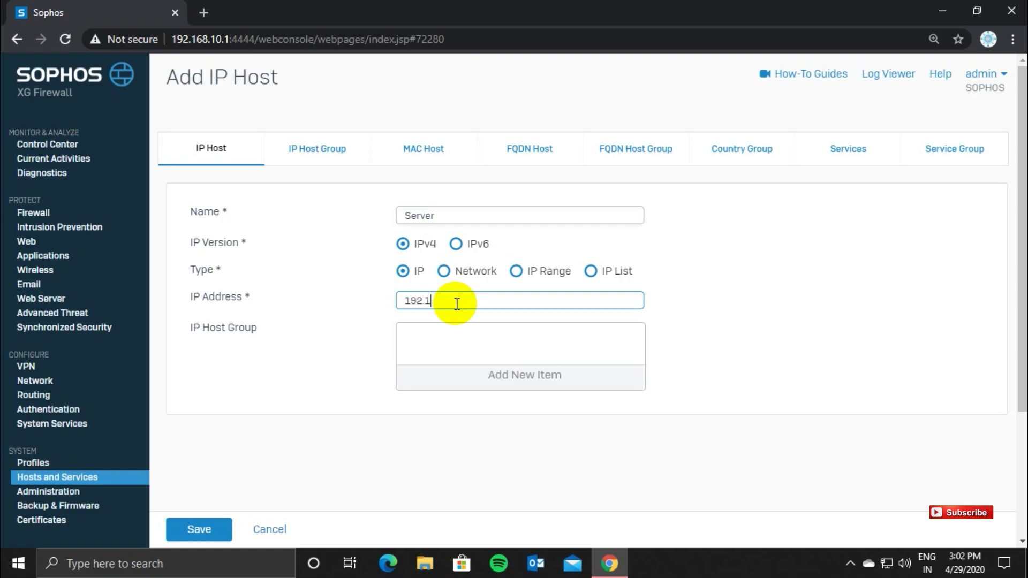
{"action": "type", "text": "68.10.200"}
{"action": "left_click", "coordinate": [201, 532]}
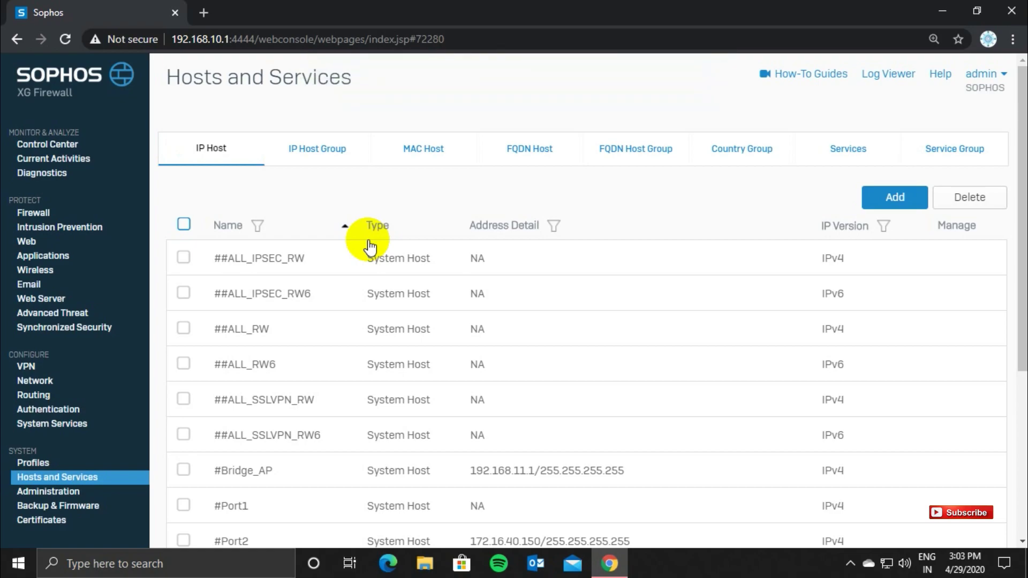
Step: Add a TCP service named "Remote Desktop RDP" with source port 1:65535 and destination port 3389
{"action": "left_click", "coordinate": [849, 150]}
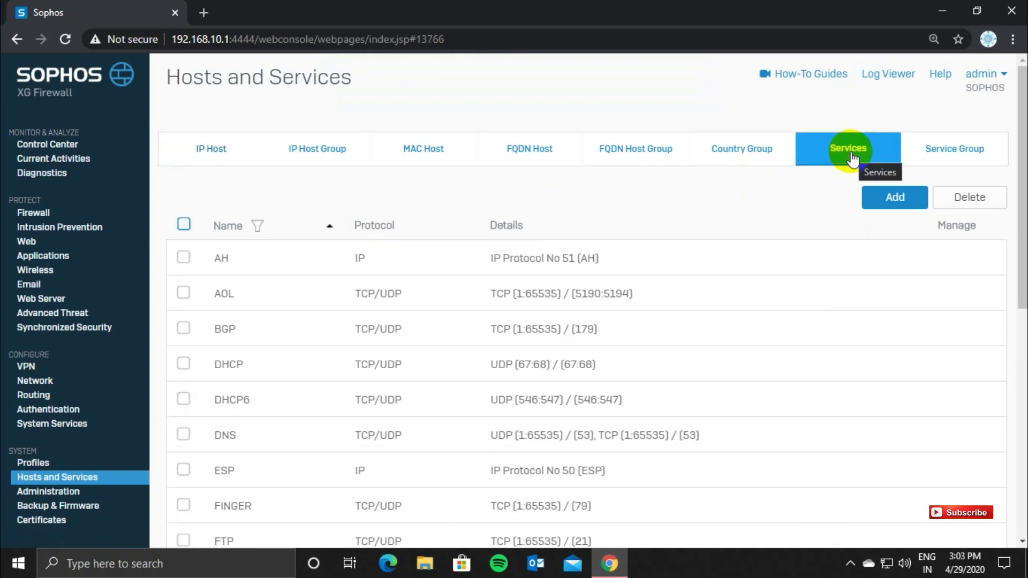
{"action": "left_click", "coordinate": [895, 197]}
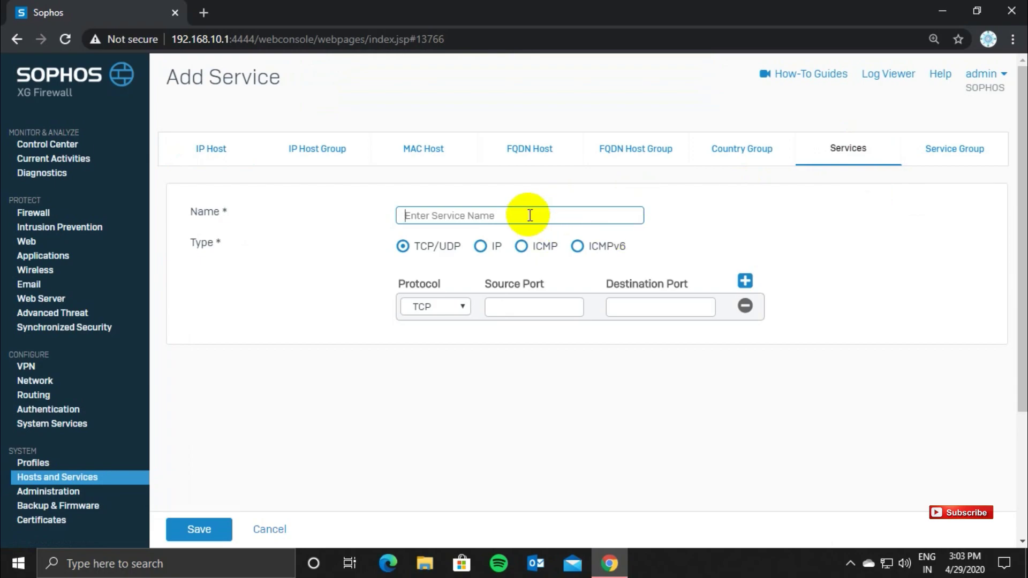
{"action": "type", "text": "Remote Desktop RDP"}
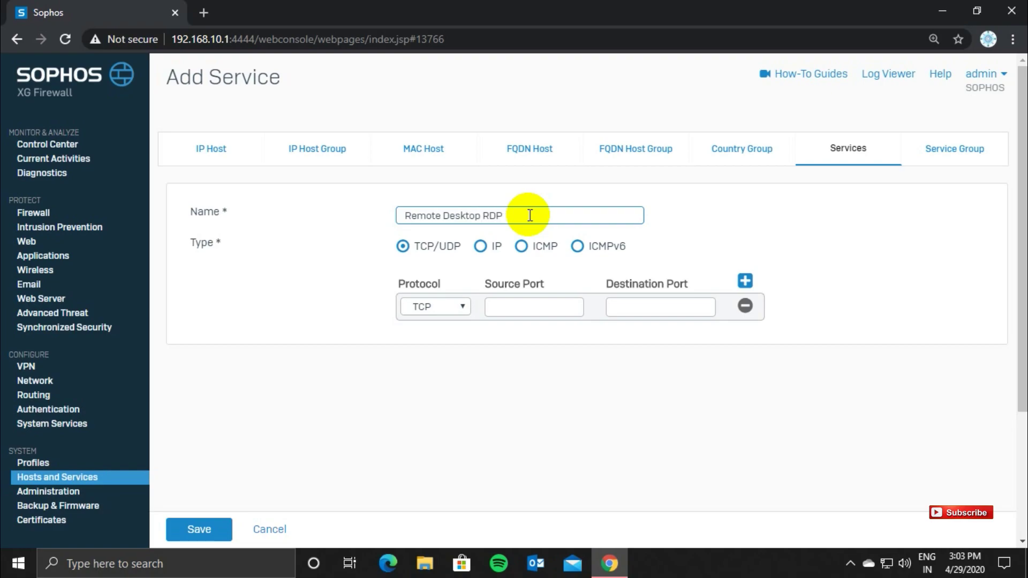
{"action": "left_click", "coordinate": [503, 310]}
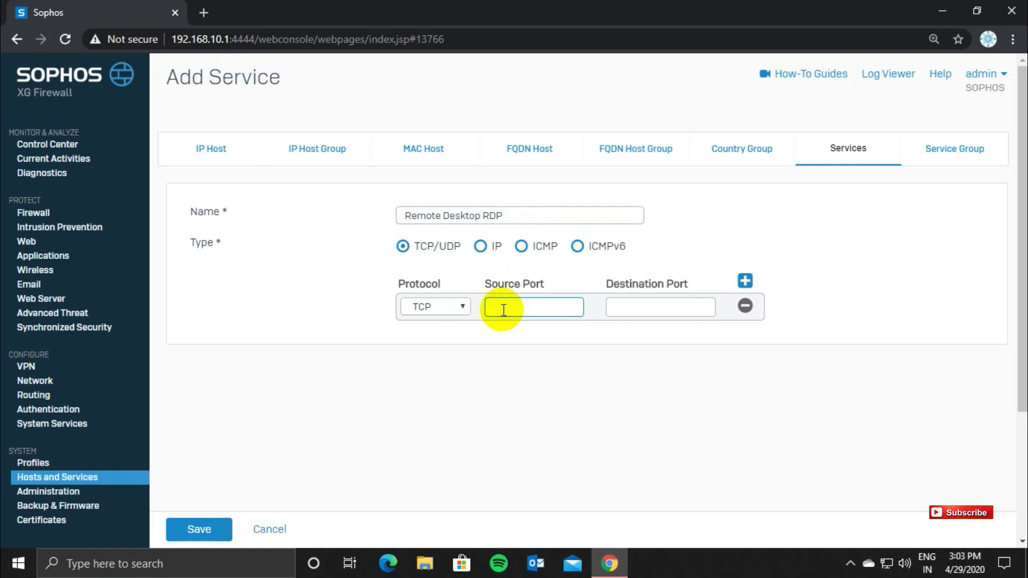
{"action": "type", "text": "1:65535"}
{"action": "left_click", "coordinate": [623, 307]}
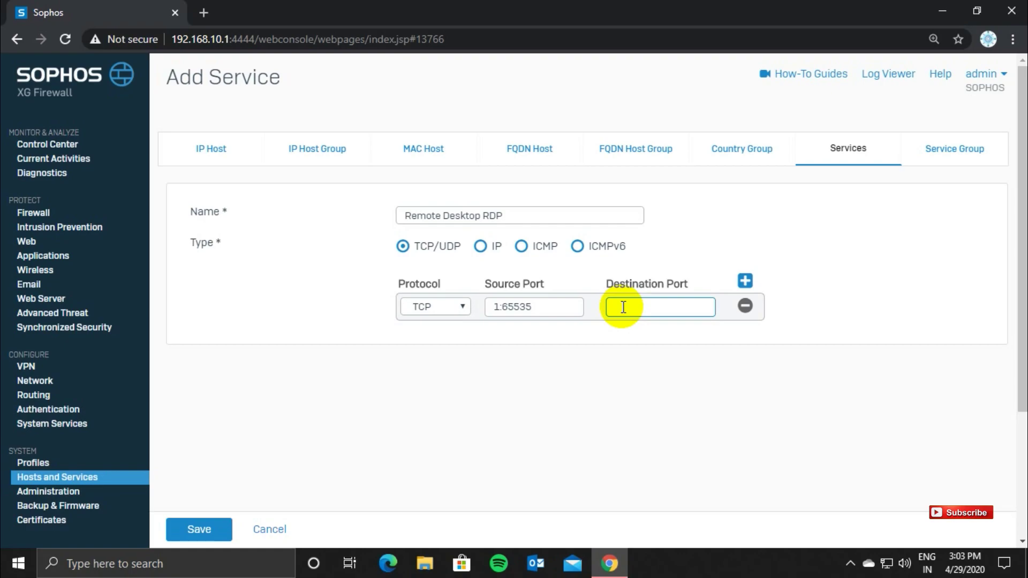
{"action": "type", "text": "3389"}
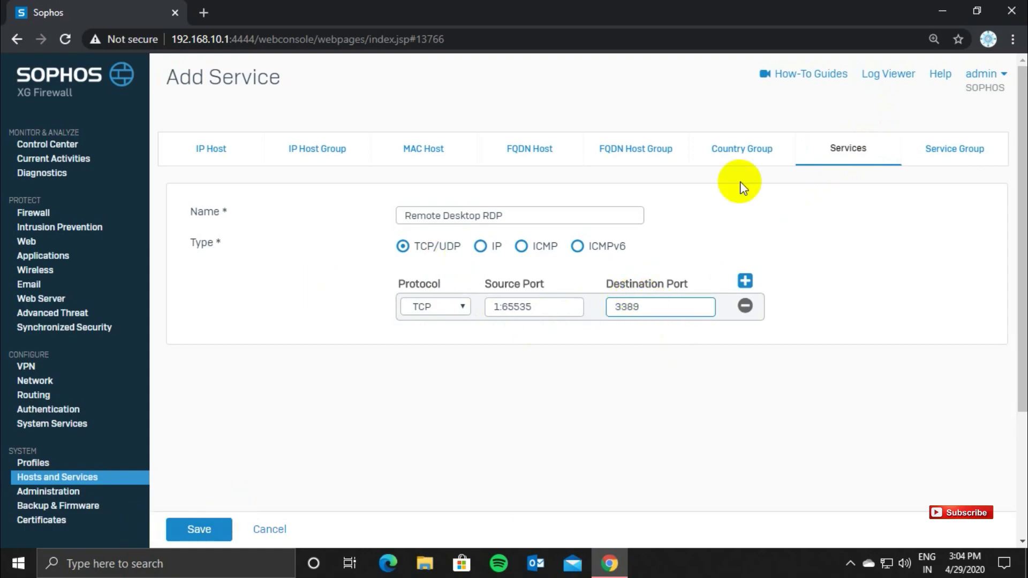
{"action": "left_click", "coordinate": [193, 530]}
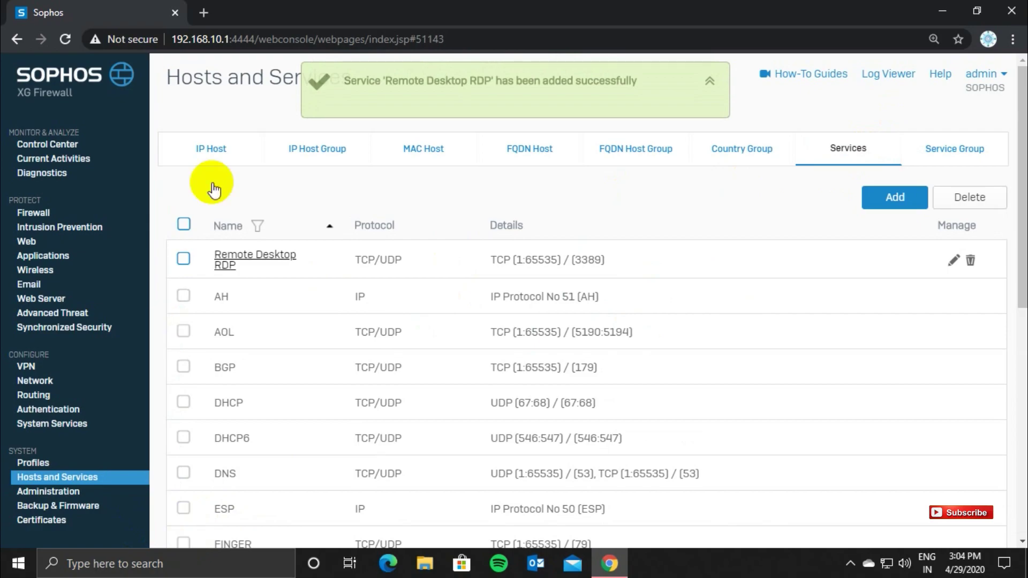
Step: Start a business application firewall rule from the DNAT/Full NAT/Load Balancing template and name it "Remote Desktop Allow"
{"action": "left_click", "coordinate": [34, 213]}
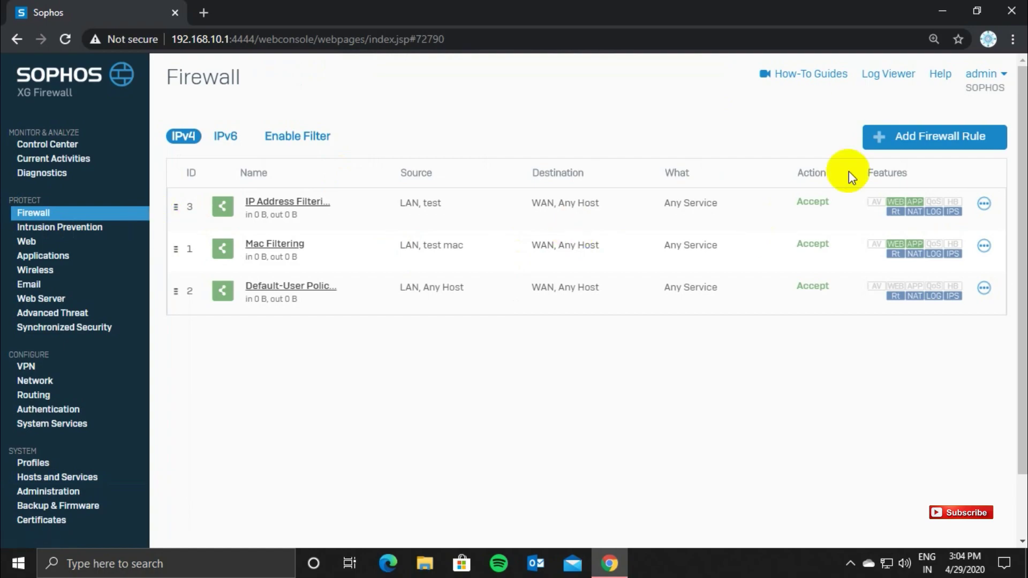
{"action": "left_click", "coordinate": [914, 151]}
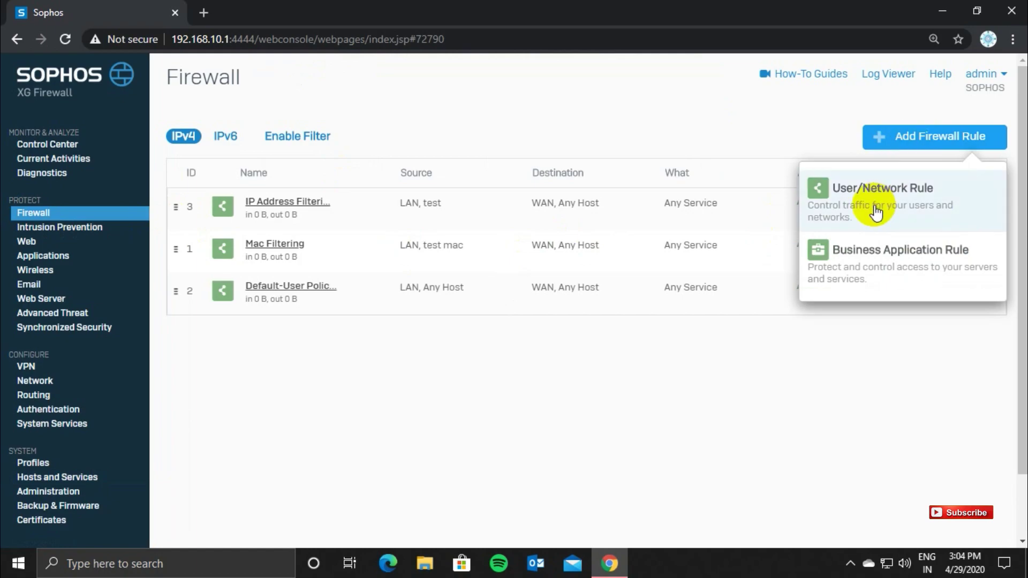
{"action": "left_click", "coordinate": [850, 267]}
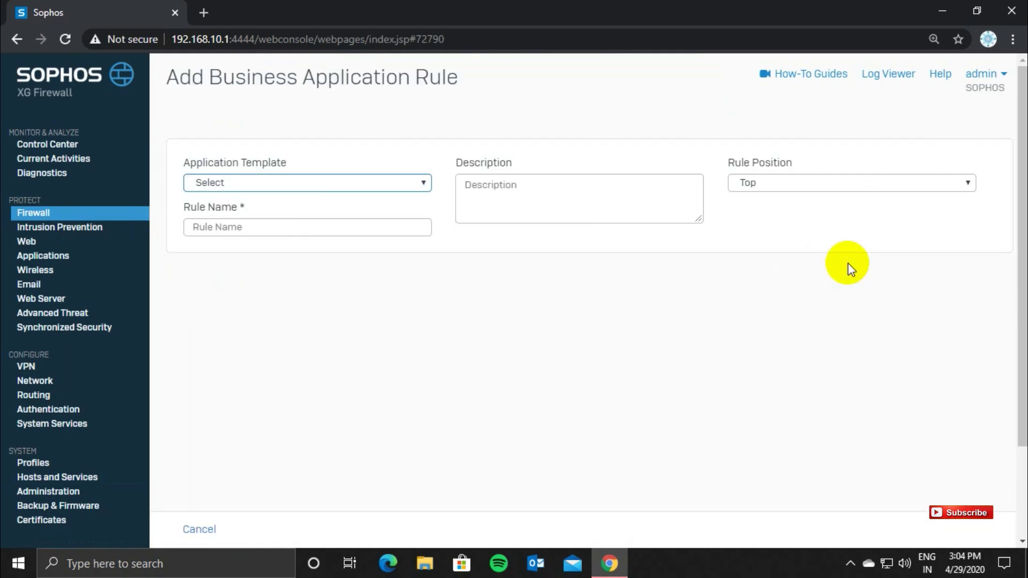
{"action": "left_click", "coordinate": [401, 188]}
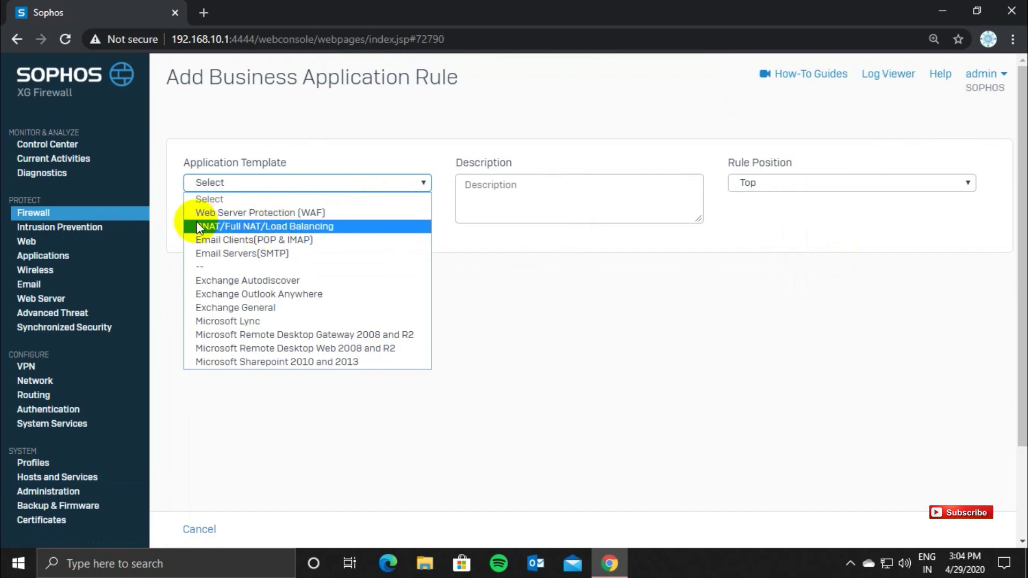
{"action": "left_click", "coordinate": [267, 227]}
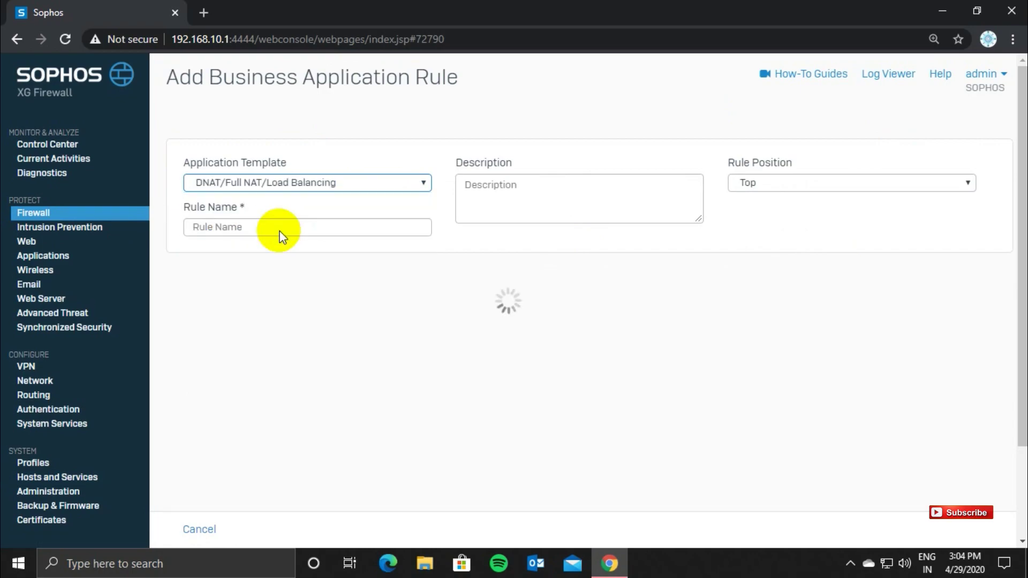
{"action": "left_click", "coordinate": [271, 228]}
{"action": "type", "text": "R"}
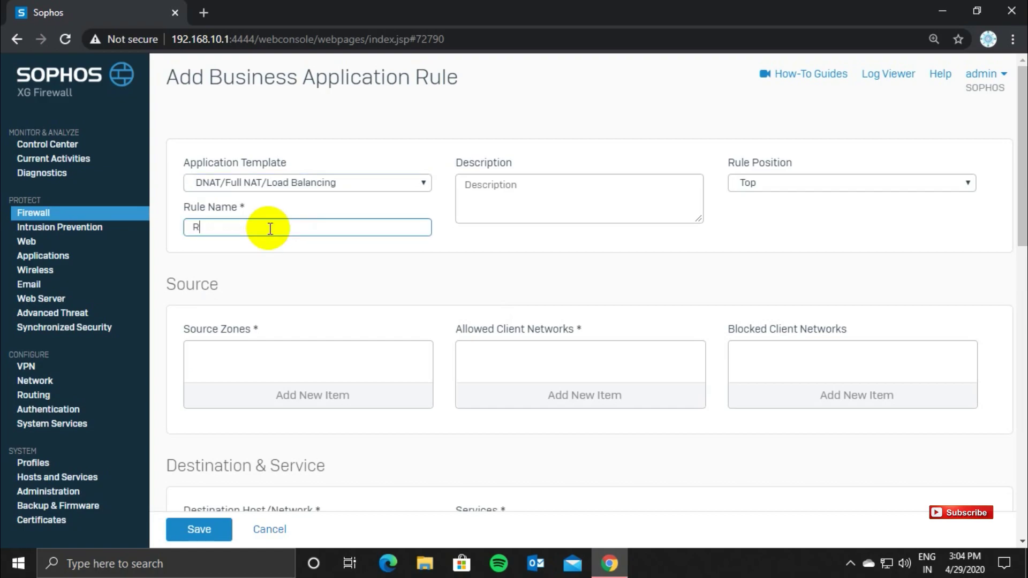
{"action": "type", "text": "emote Desktop Allow"}
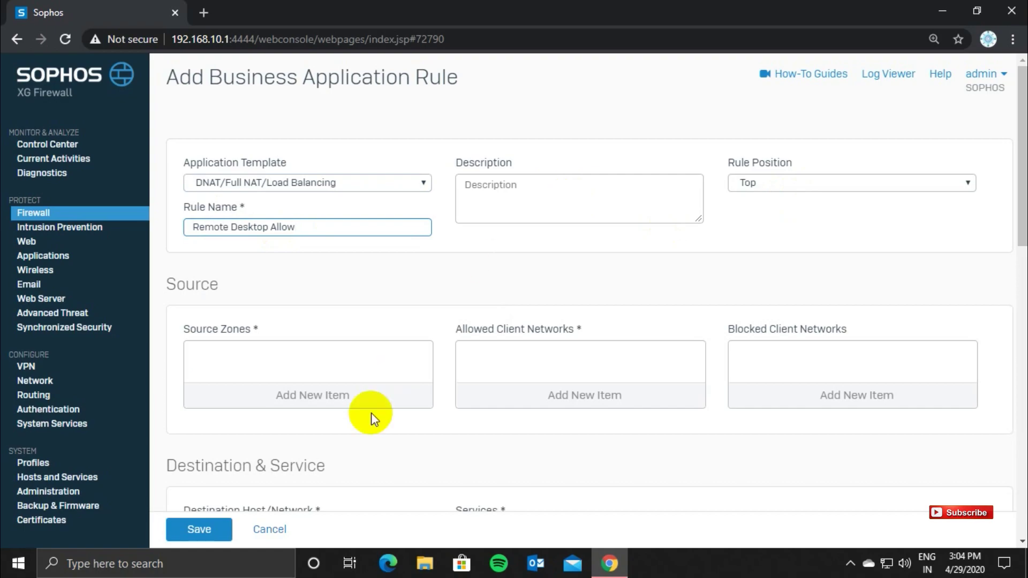
Step: Set the rule's source zone to LAN and its allowed client networks to Any
{"action": "left_click", "coordinate": [321, 395]}
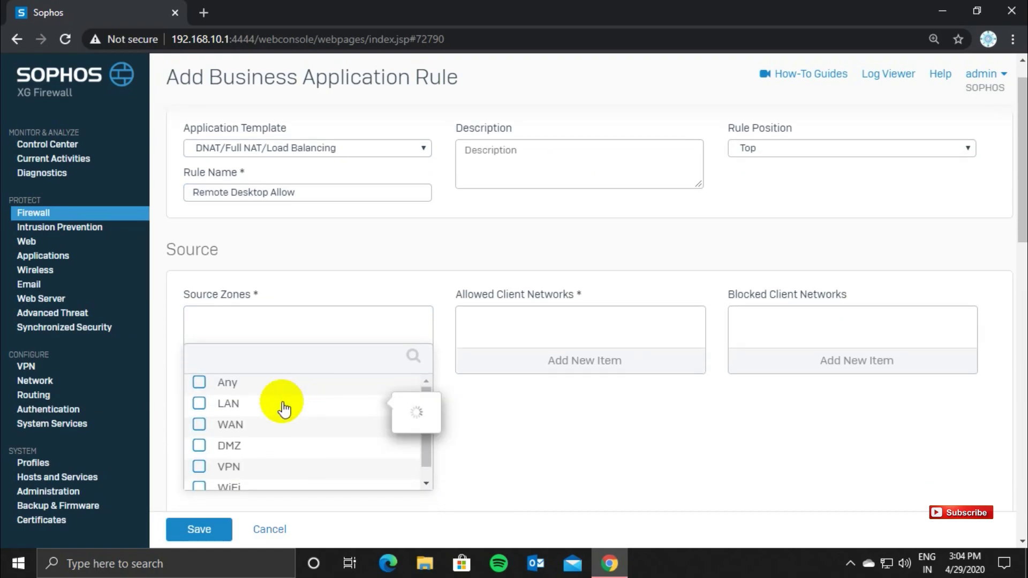
{"action": "left_click", "coordinate": [200, 404]}
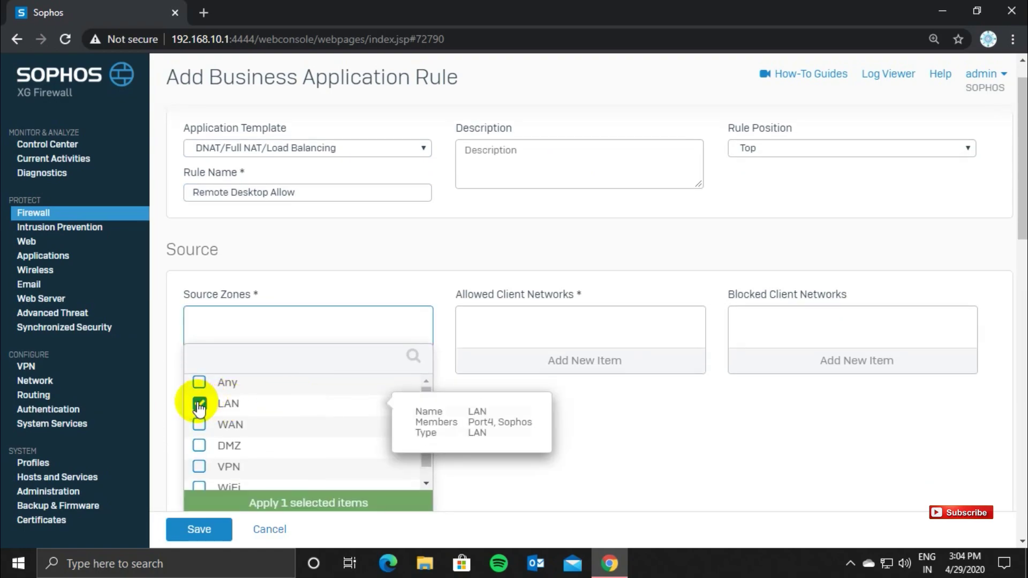
{"action": "left_click", "coordinate": [272, 502]}
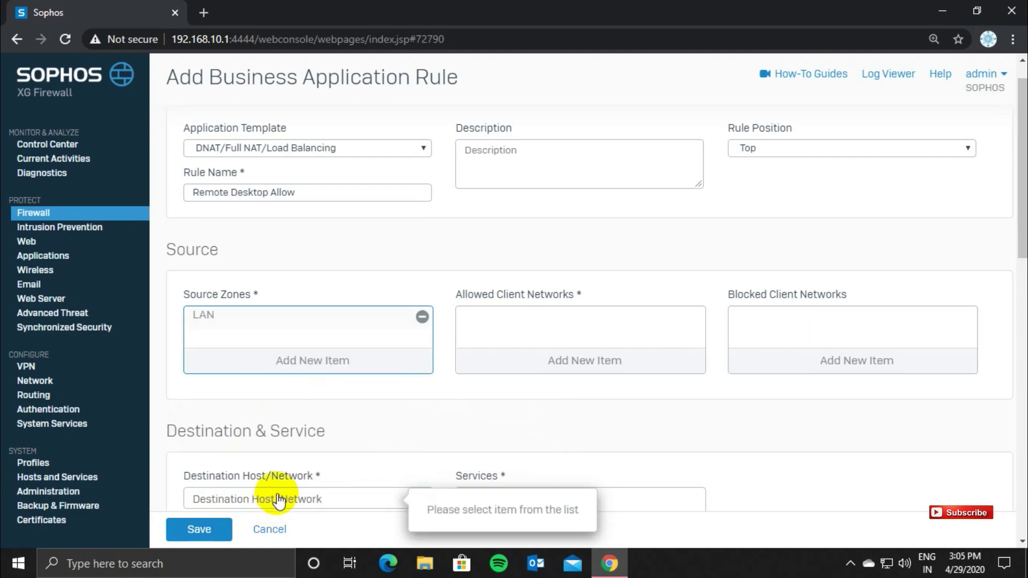
{"action": "left_click", "coordinate": [569, 365]}
{"action": "left_click", "coordinate": [471, 383]}
{"action": "left_click", "coordinate": [529, 500]}
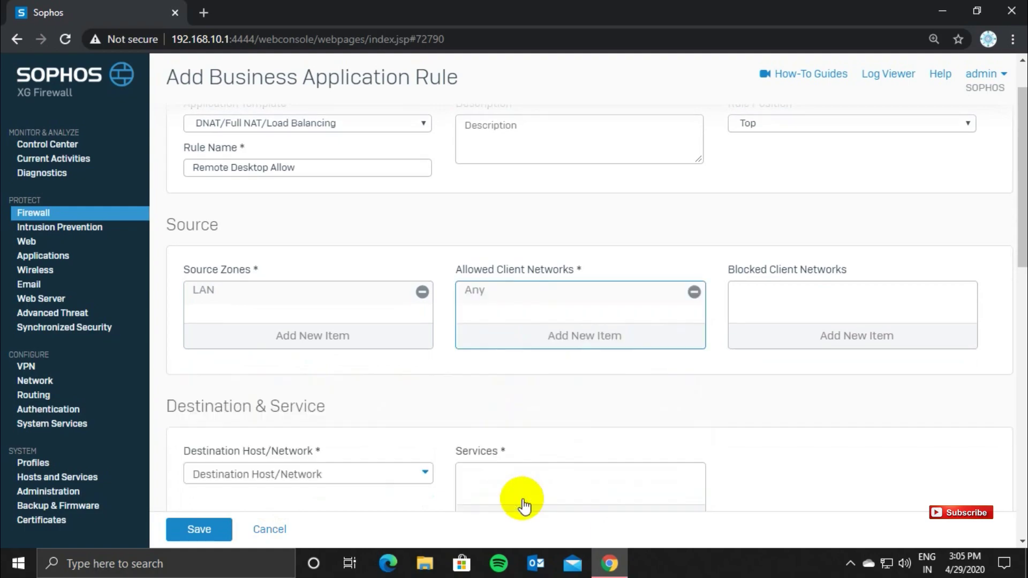
Step: Set the rule's destination host/network to #Port2-172.16.40.150
{"action": "left_click_drag", "start_coordinate": [1019, 241], "coordinate": [1020, 270]}
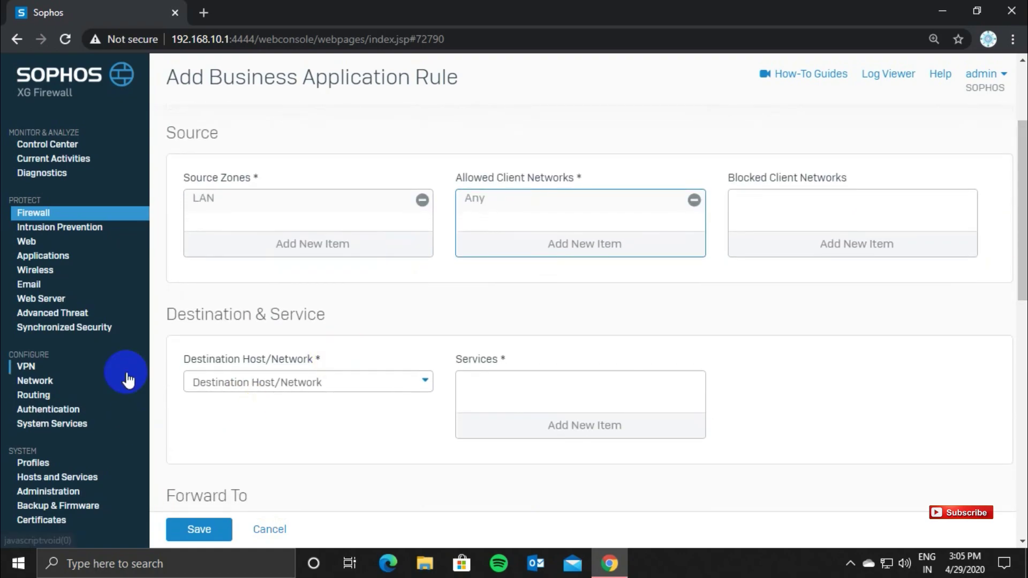
{"action": "left_click", "coordinate": [325, 383]}
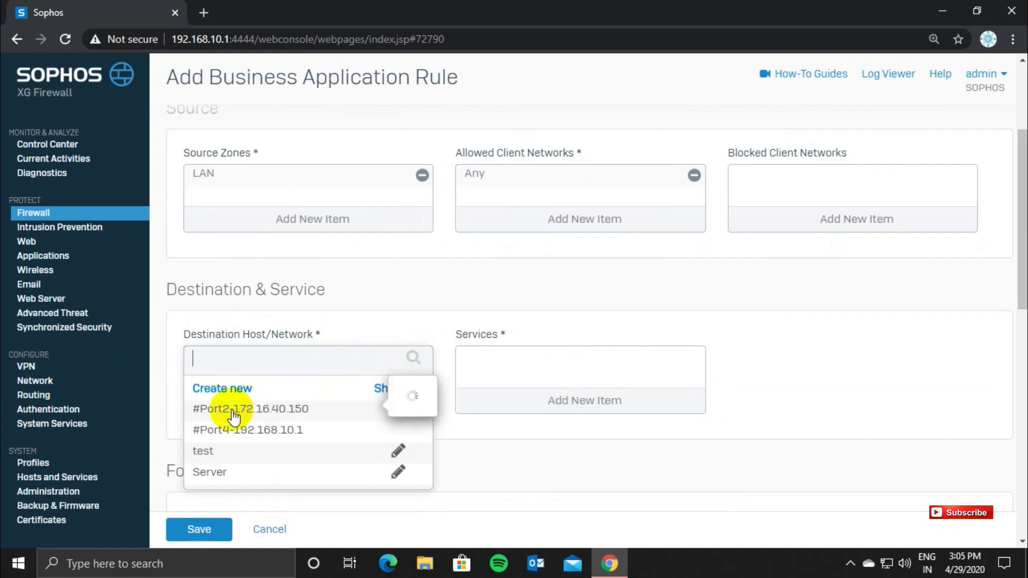
{"action": "left_click", "coordinate": [226, 410]}
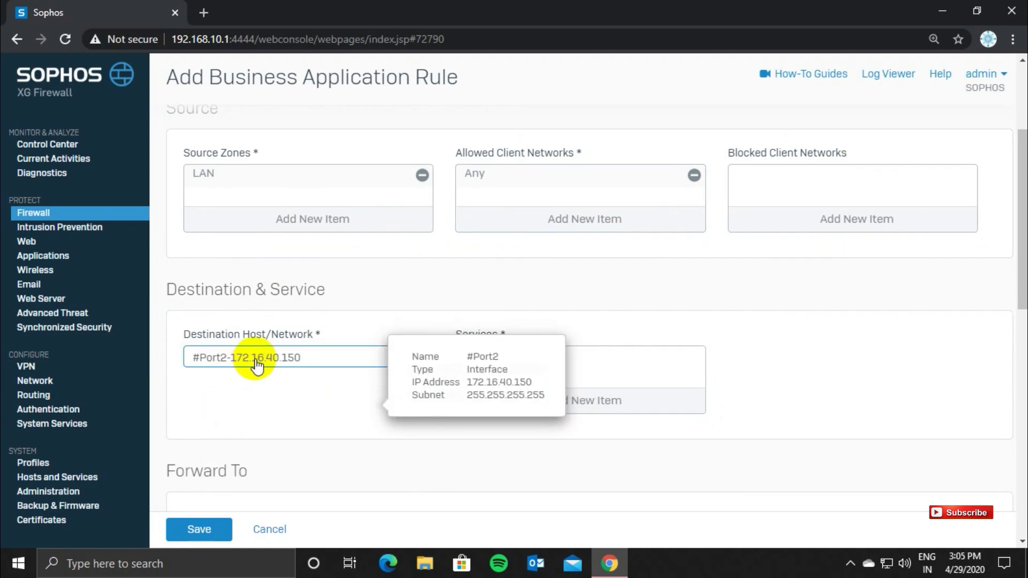
{"action": "mouse_move", "coordinate": [308, 368]}
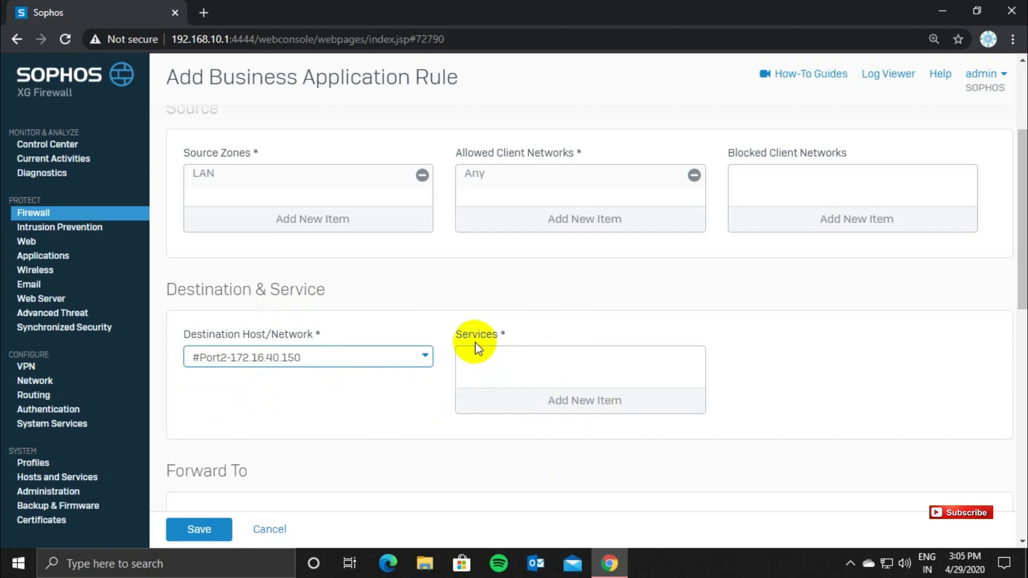
Step: Find the Remote Desktop RDP service with the search term "remo" and assign it to the rule
{"action": "left_click", "coordinate": [570, 406]}
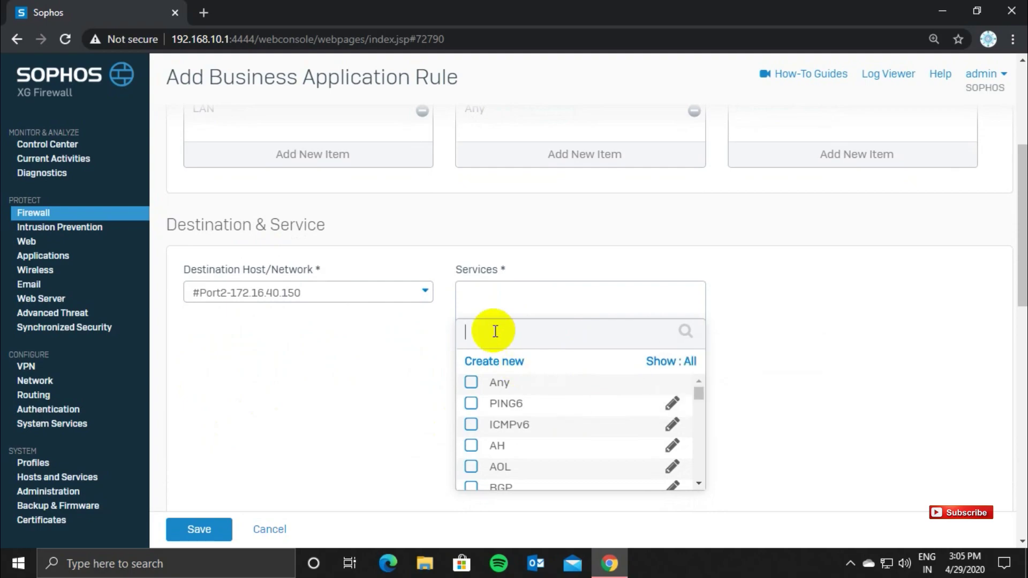
{"action": "type", "text": "remo"}
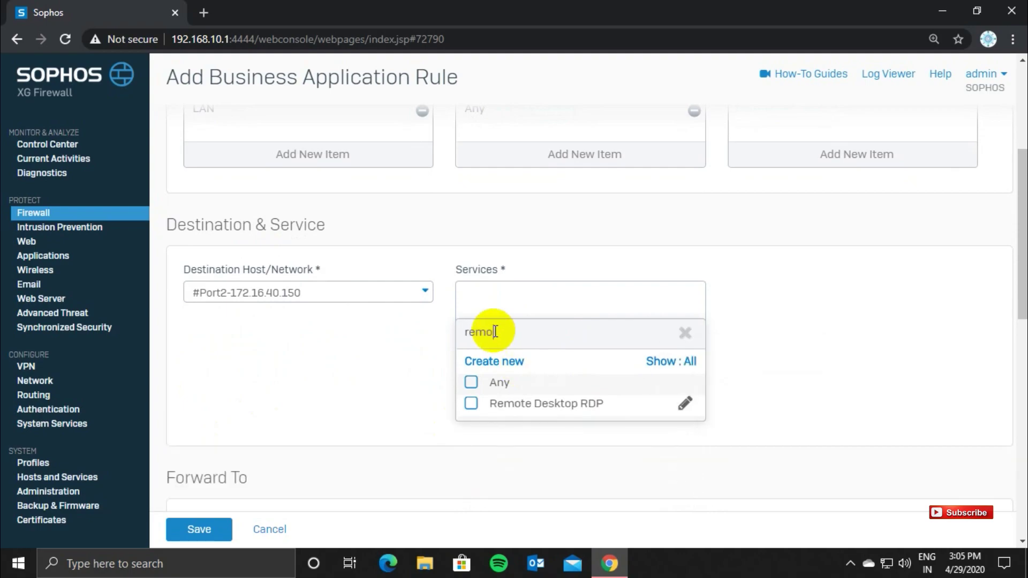
{"action": "mouse_move", "coordinate": [524, 412]}
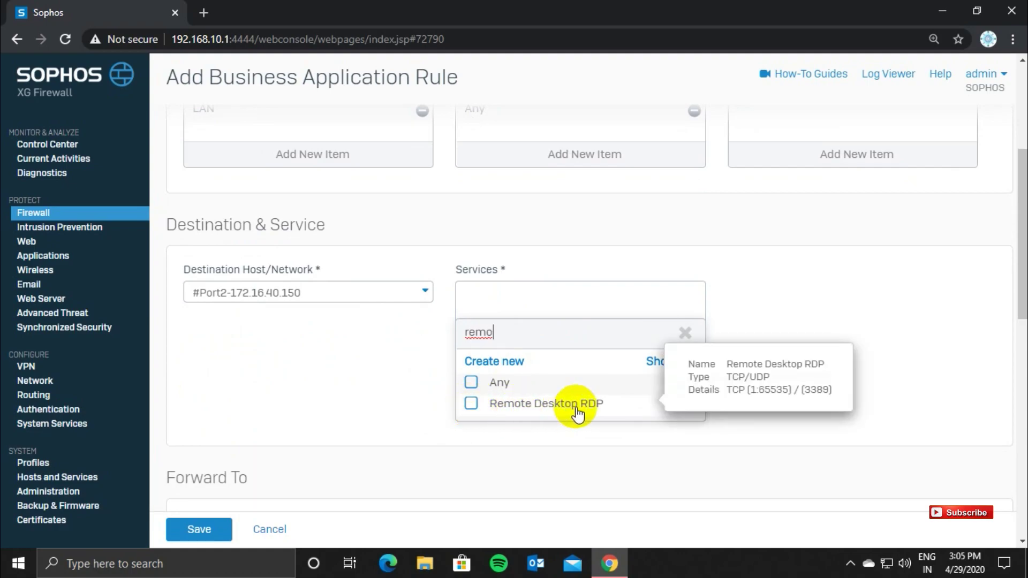
{"action": "left_click", "coordinate": [471, 406]}
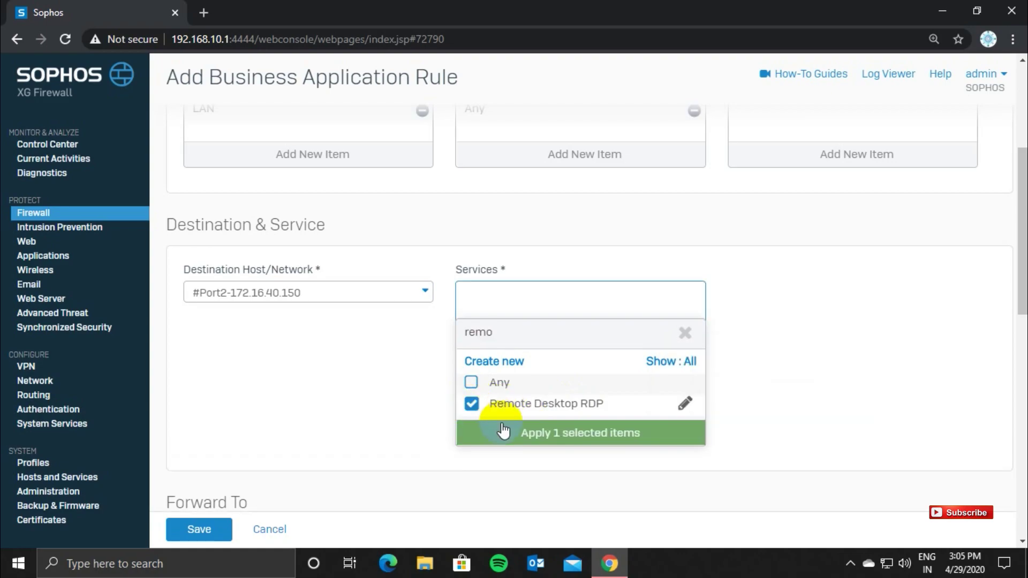
{"action": "left_click", "coordinate": [503, 431]}
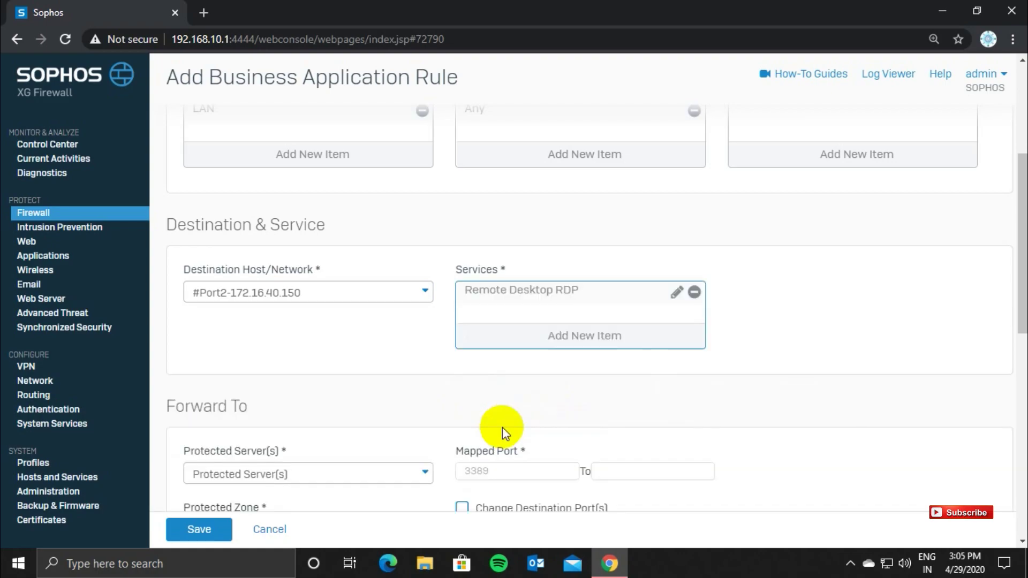
Step: Forward the rule's traffic to the protected server "Server" and set its protected zone to LAN
{"action": "left_click_drag", "start_coordinate": [1012, 292], "coordinate": [1017, 322]}
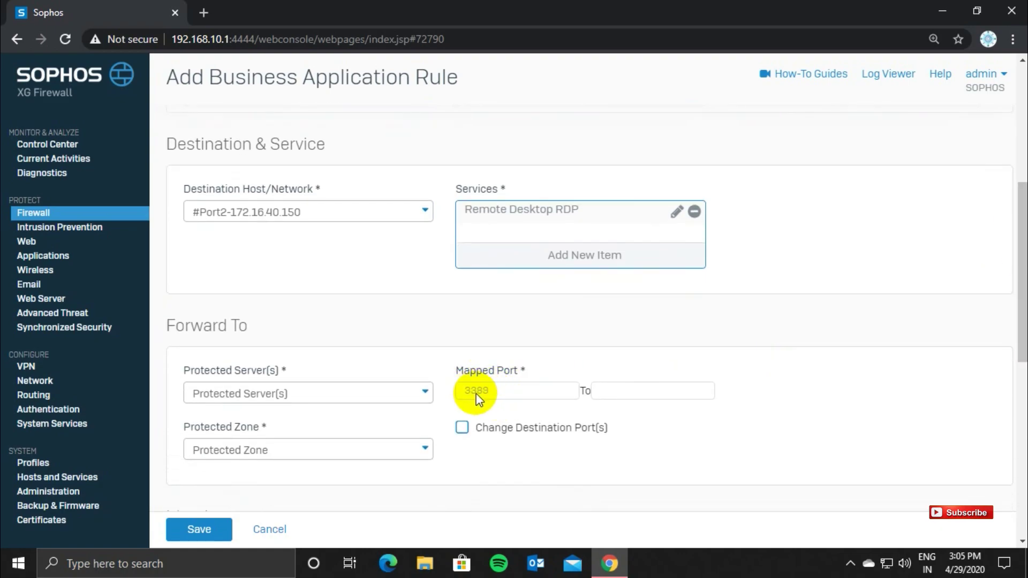
{"action": "mouse_move", "coordinate": [272, 401]}
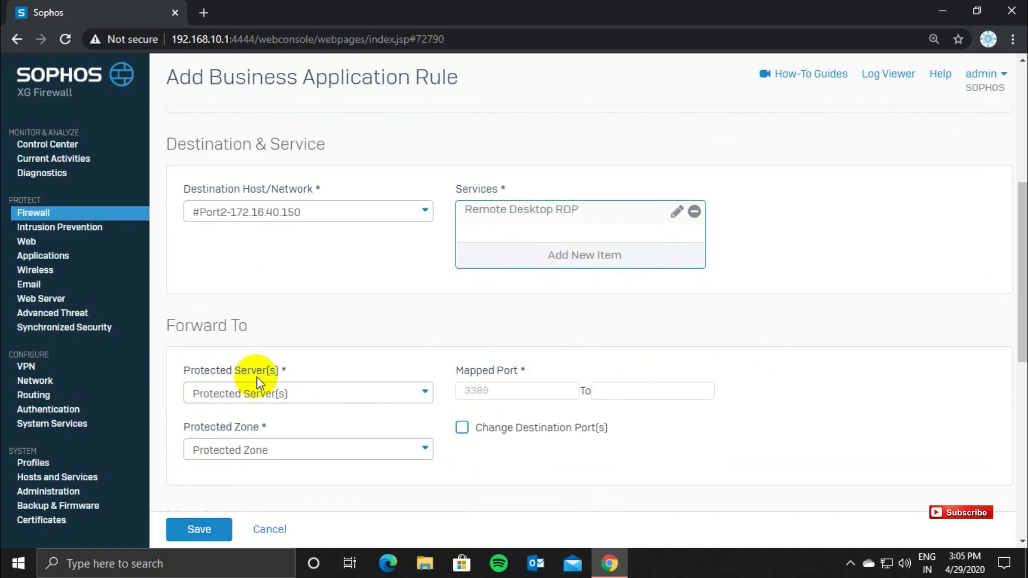
{"action": "left_click", "coordinate": [269, 391]}
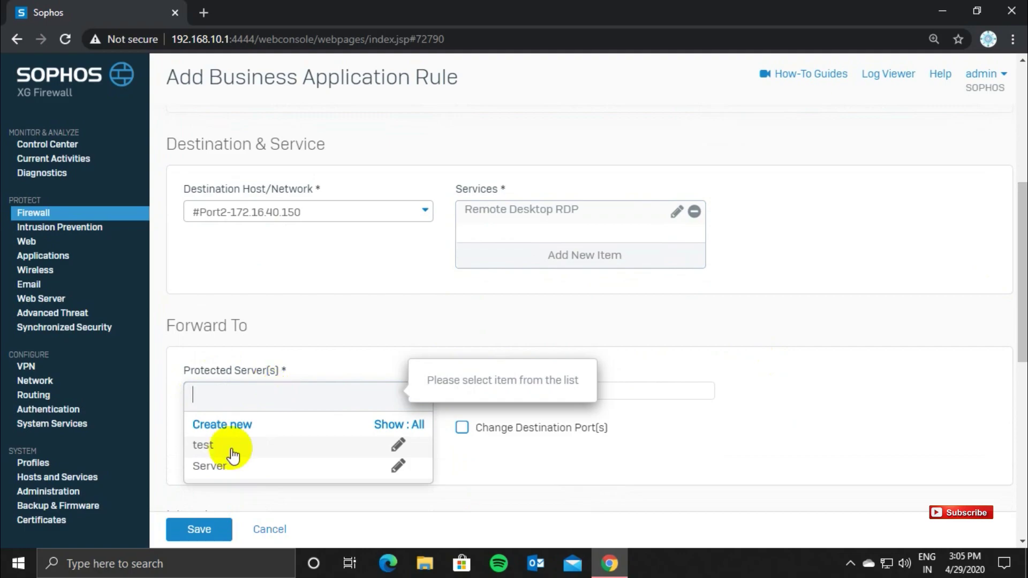
{"action": "mouse_move", "coordinate": [202, 473]}
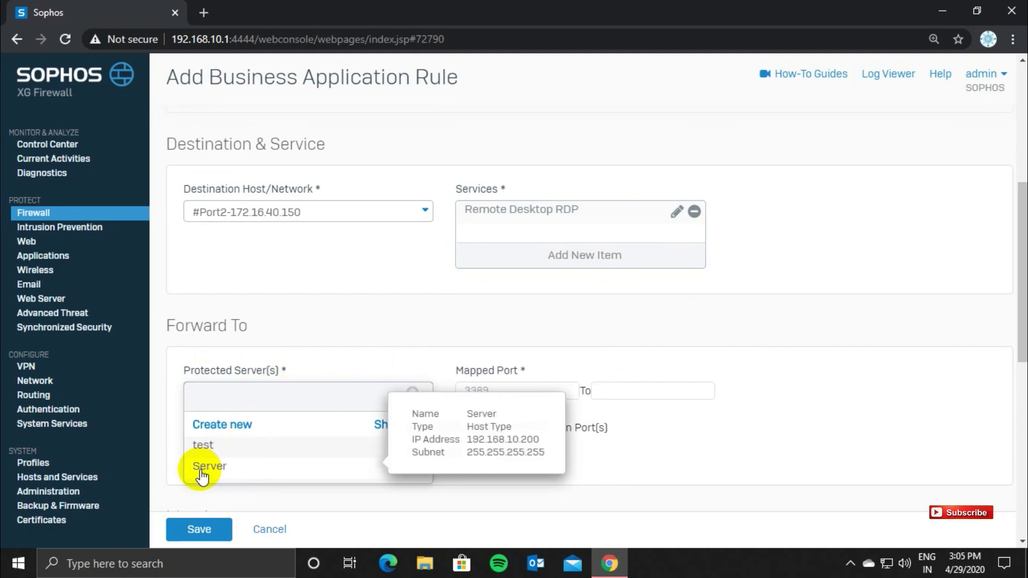
{"action": "left_click", "coordinate": [201, 471]}
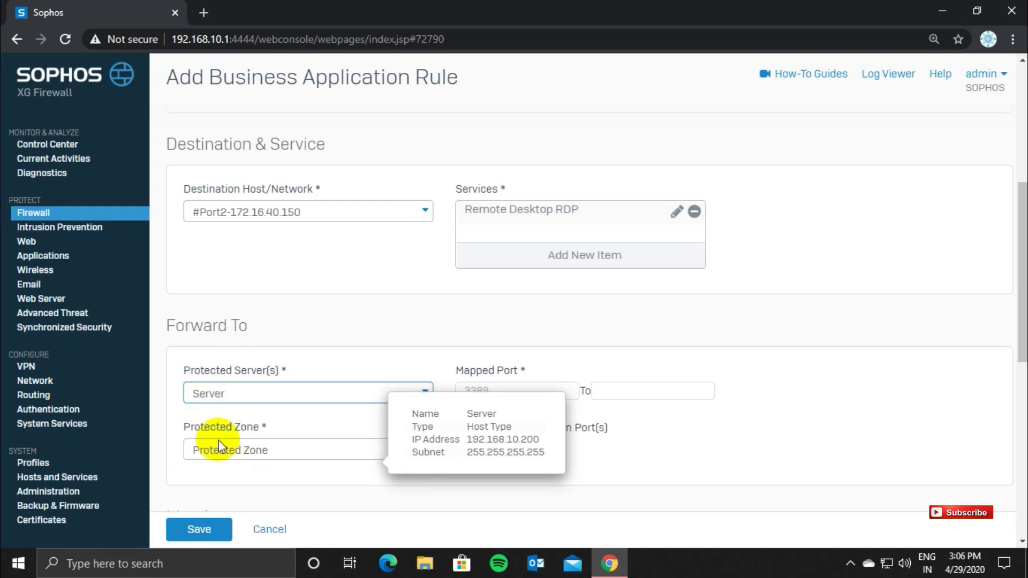
{"action": "left_click", "coordinate": [330, 450]}
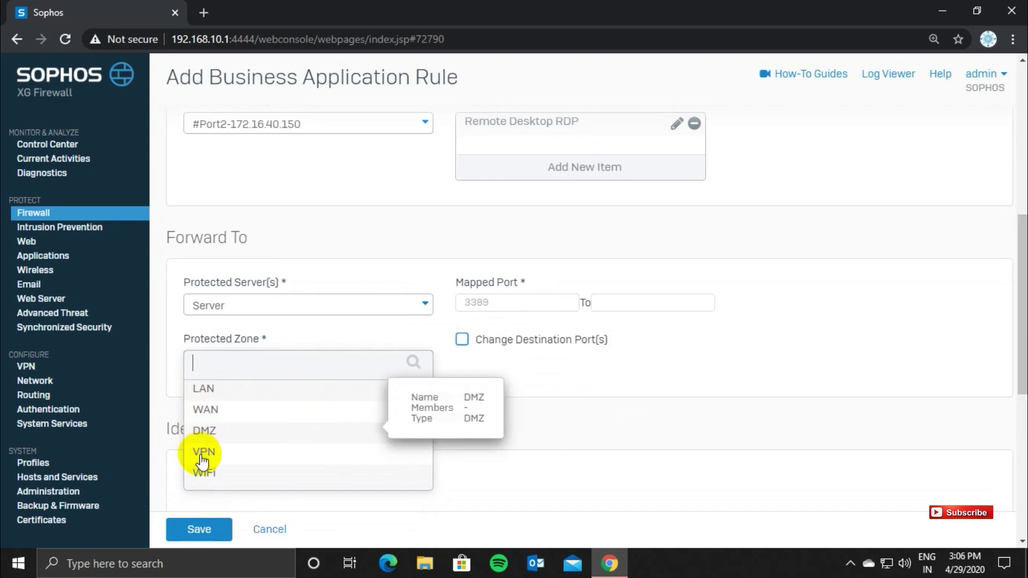
{"action": "left_click", "coordinate": [204, 392]}
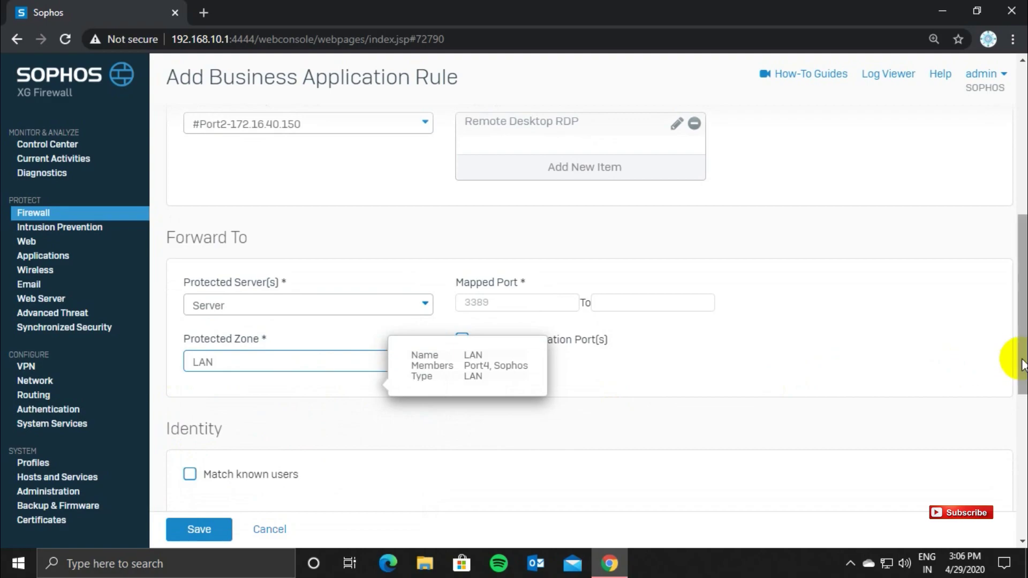
Step: Set the rule's intrusion prevention policy to generalpolicy
{"action": "scroll", "coordinate": [1023, 359], "scroll_direction": "down", "scroll_amount": 5}
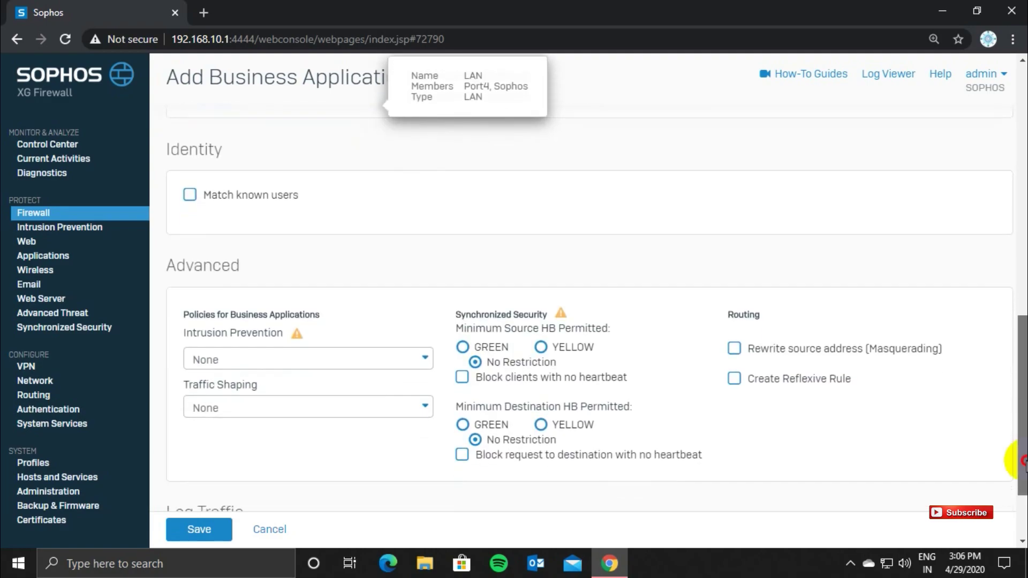
{"action": "left_click", "coordinate": [241, 358]}
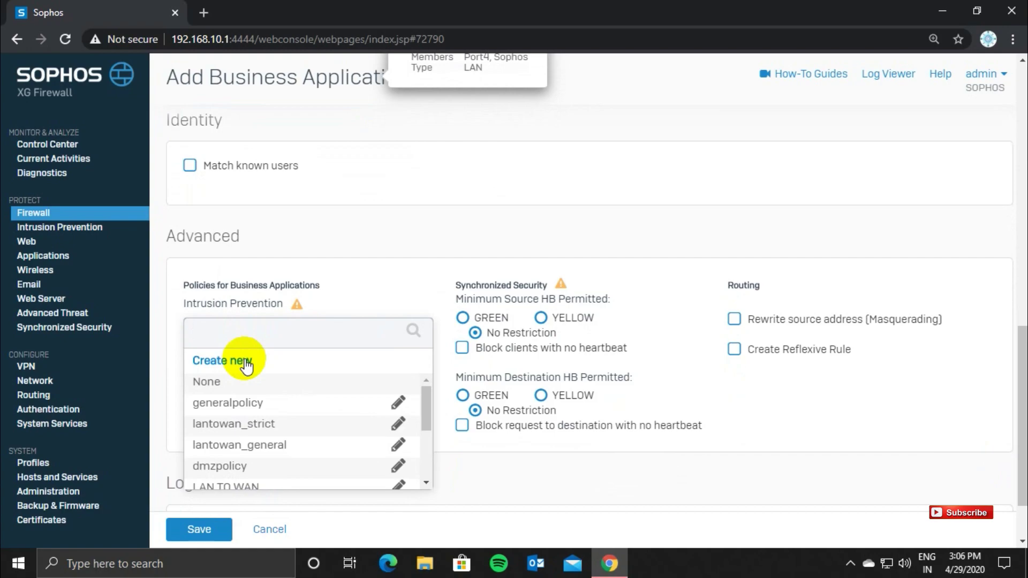
{"action": "left_click", "coordinate": [230, 404]}
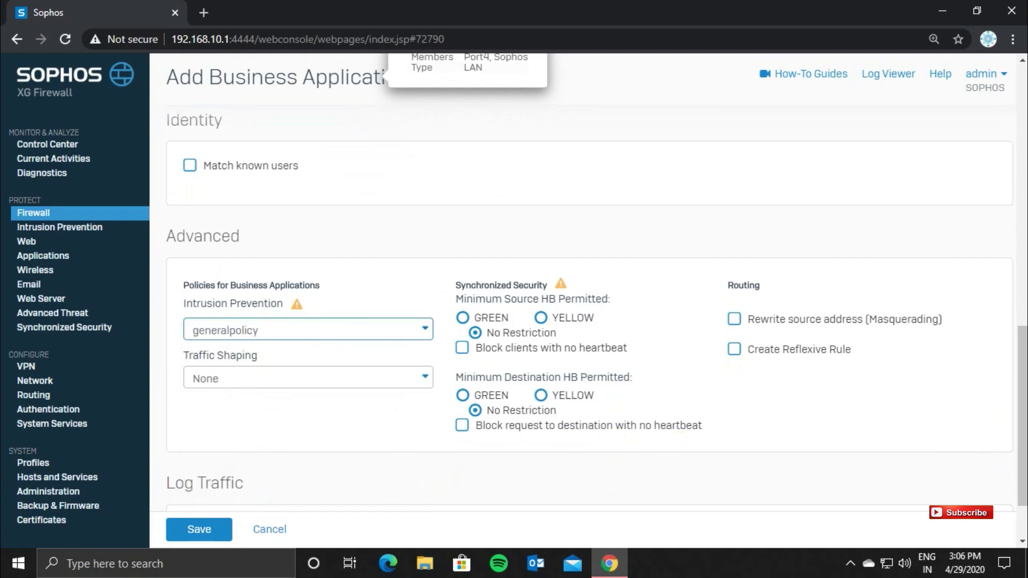
Step: Enable firewall traffic logging for the rule and save it
{"action": "scroll", "coordinate": [1024, 480], "scroll_direction": "down", "scroll_amount": 2}
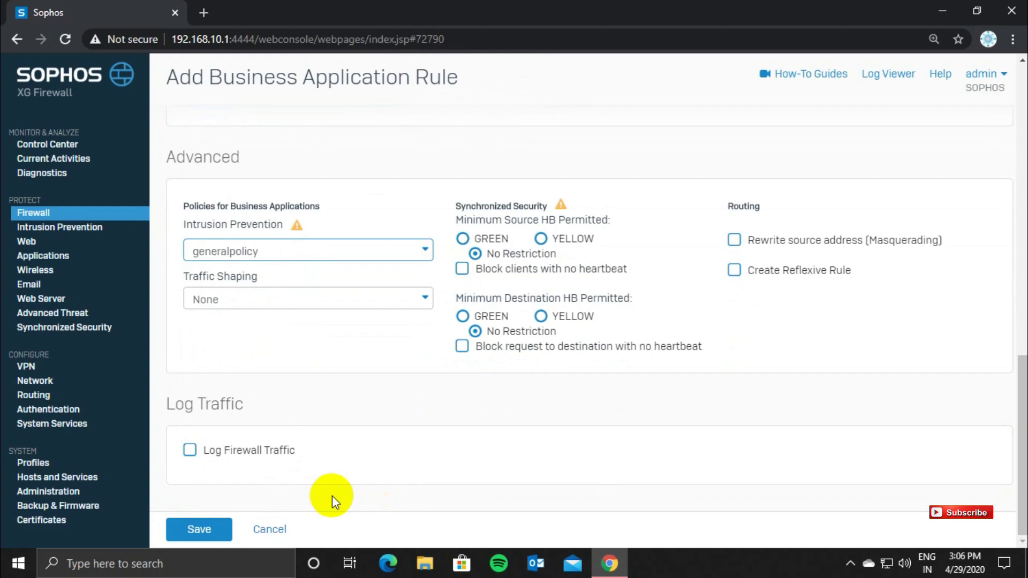
{"action": "left_click", "coordinate": [190, 451]}
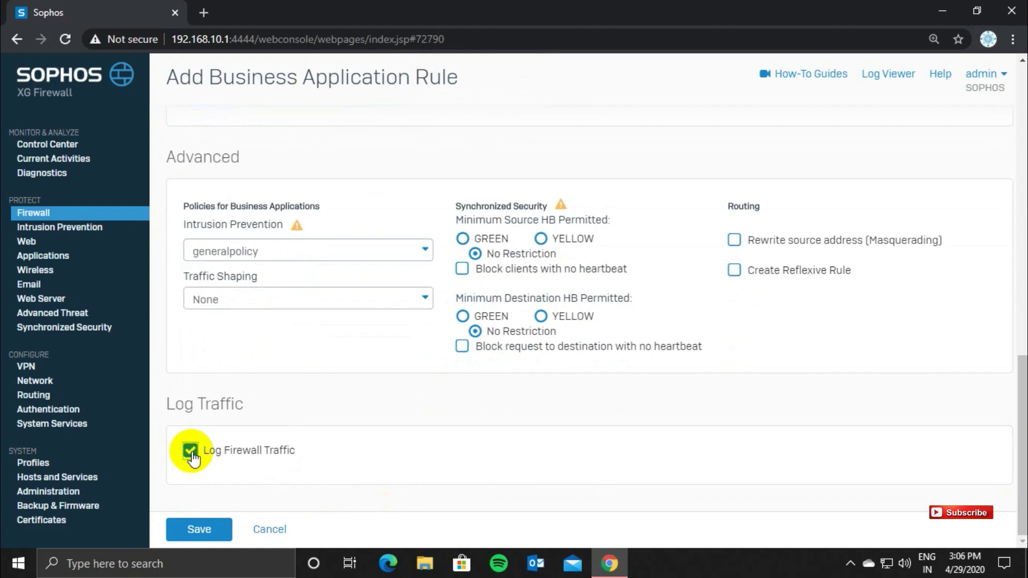
{"action": "left_click", "coordinate": [193, 529]}
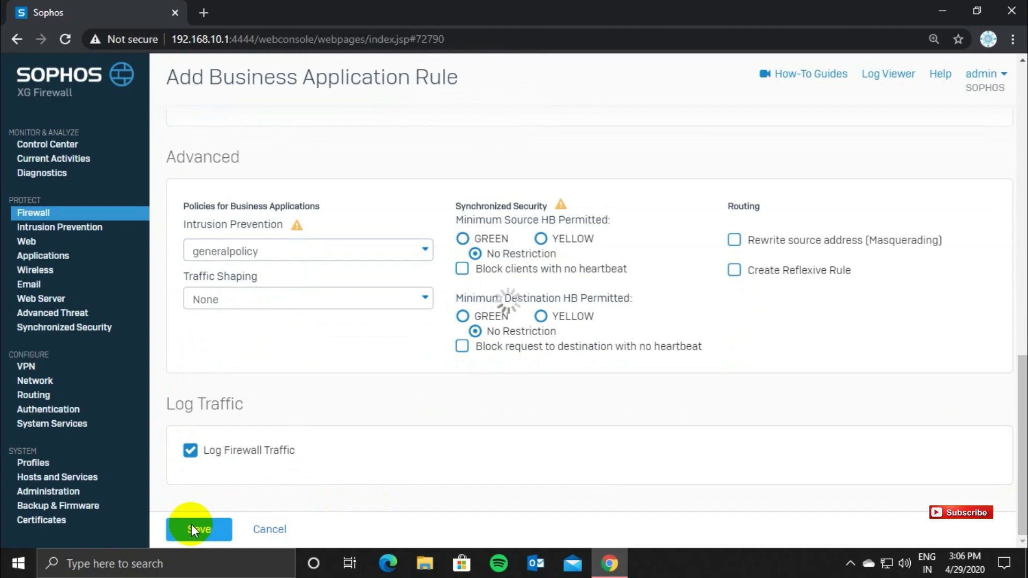